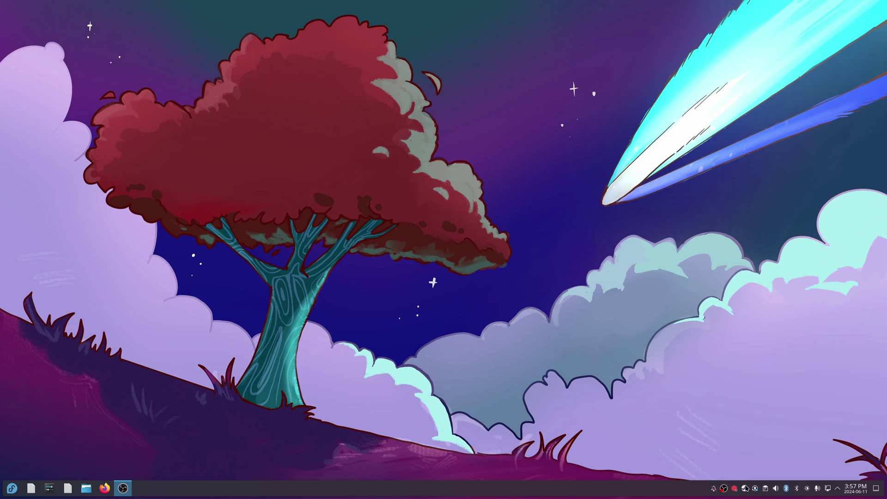
- Choose Exit Steam from the Steam tray icon's menu
{"action": "left_click", "coordinate": [758, 470]}
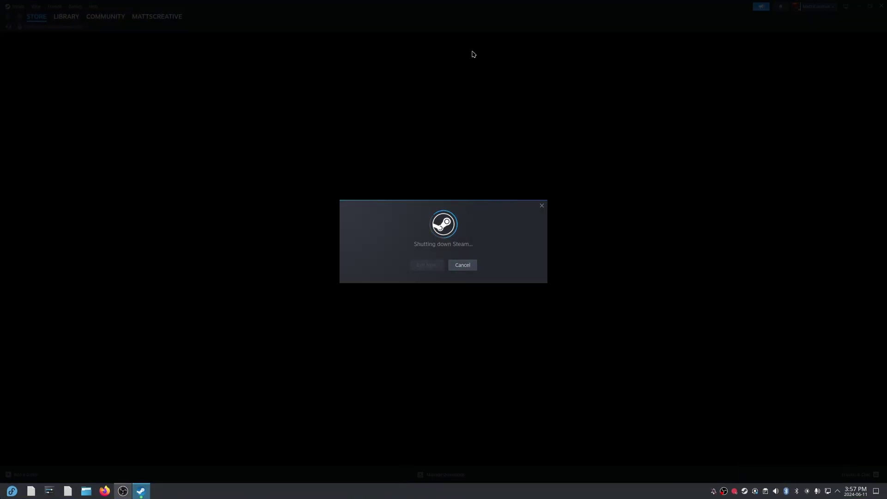
- In panel Edit Mode, move the main panel to the top edge and make it shorter
{"action": "right_click", "coordinate": [344, 486]}
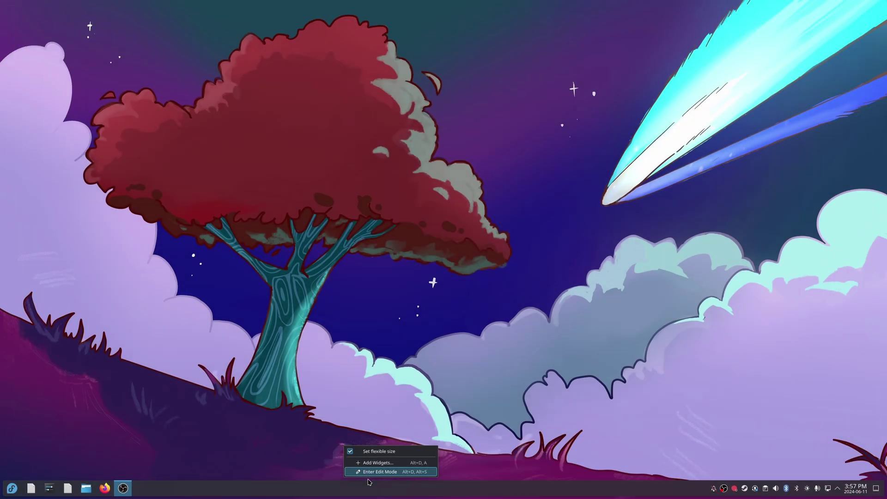
{"action": "right_click", "coordinate": [367, 484]}
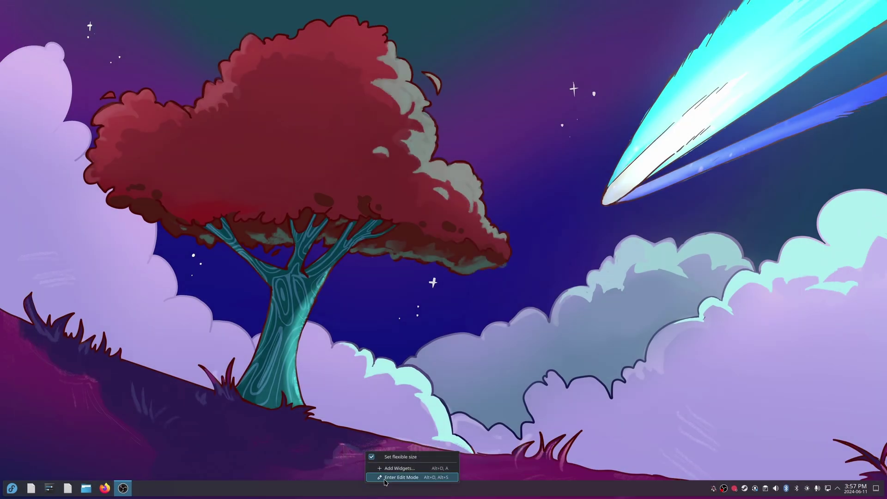
{"action": "left_click", "coordinate": [385, 479]}
{"action": "left_click", "coordinate": [404, 356]}
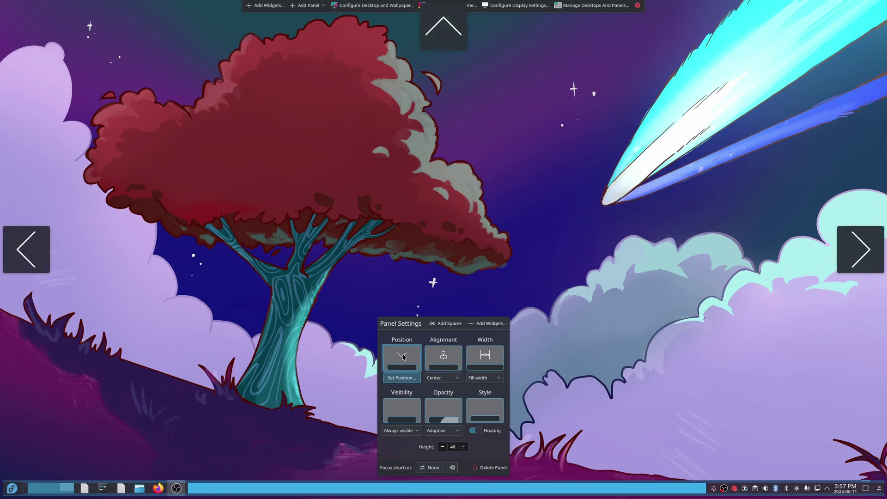
{"action": "left_click", "coordinate": [443, 27]}
{"action": "left_click_drag", "start_coordinate": [448, 158], "coordinate": [443, 153]}
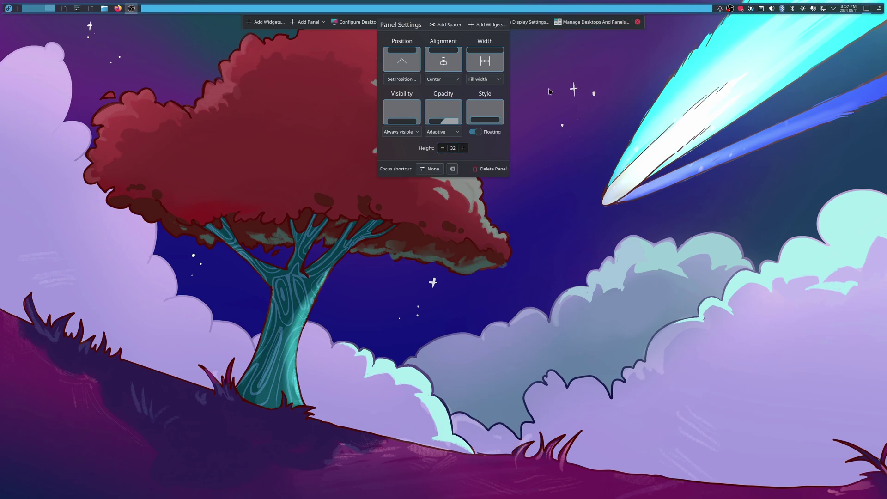
- Pull the app icons widget off the top panel and remove the Pager
{"action": "mouse_move", "coordinate": [98, 8]}
{"action": "left_click_drag", "start_coordinate": [83, 11], "coordinate": [194, 72]}
{"action": "mouse_move", "coordinate": [39, 8]}
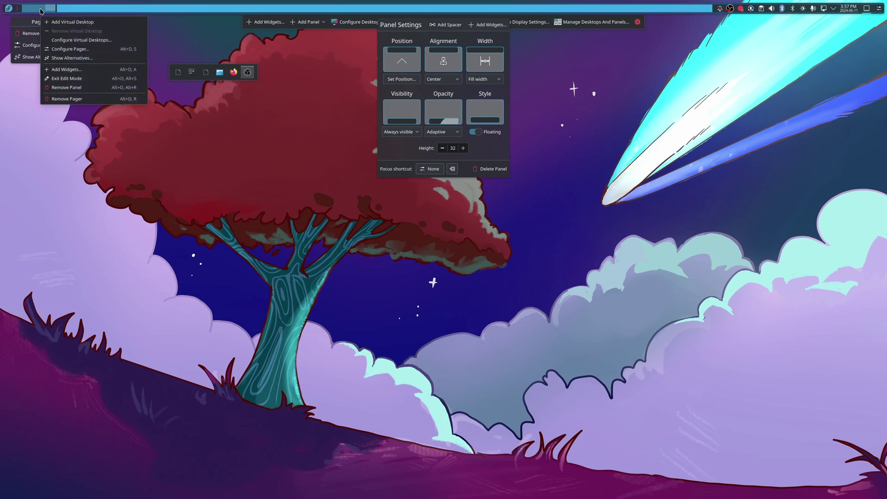
{"action": "left_click", "coordinate": [33, 34]}
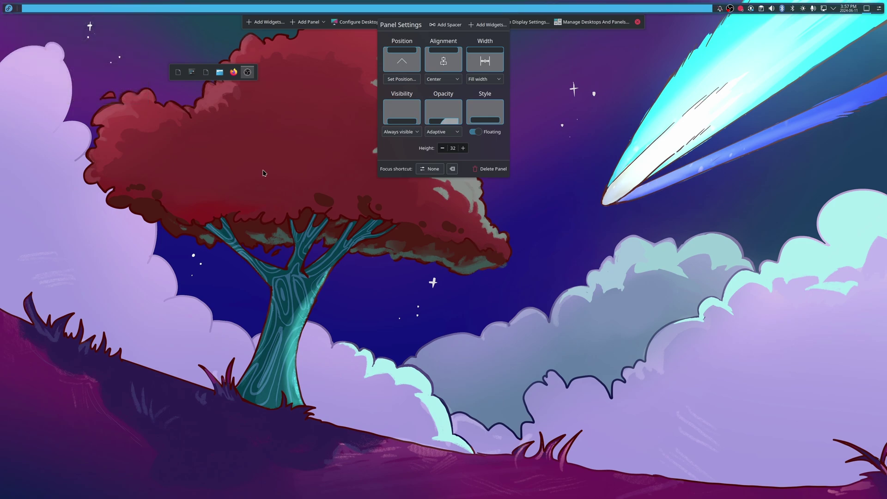
- Add a Default Panel and move the app icons widget down onto it
{"action": "left_click", "coordinate": [308, 22]}
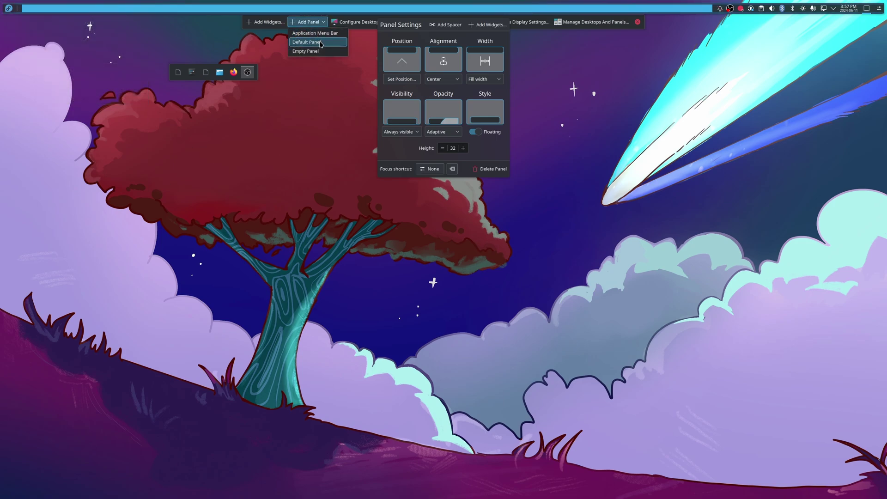
{"action": "left_click", "coordinate": [316, 51]}
{"action": "left_click_drag", "start_coordinate": [191, 68], "coordinate": [1, 492]}
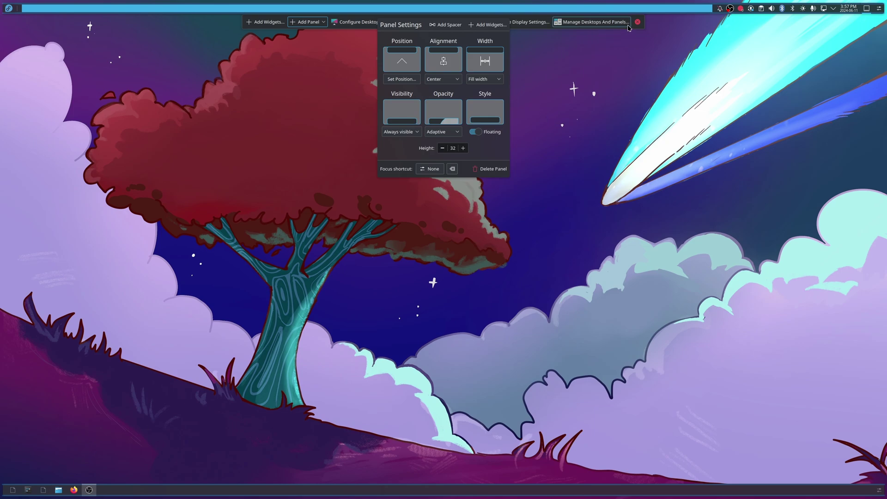
- Turn off Floating for the top panel so it sits flush against the edge
{"action": "left_click", "coordinate": [638, 22]}
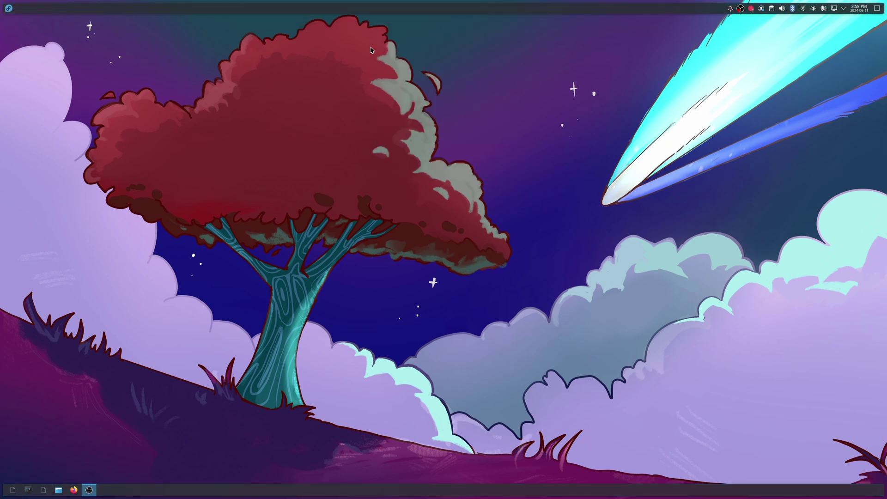
{"action": "right_click", "coordinate": [367, 8]}
{"action": "left_click", "coordinate": [384, 42]}
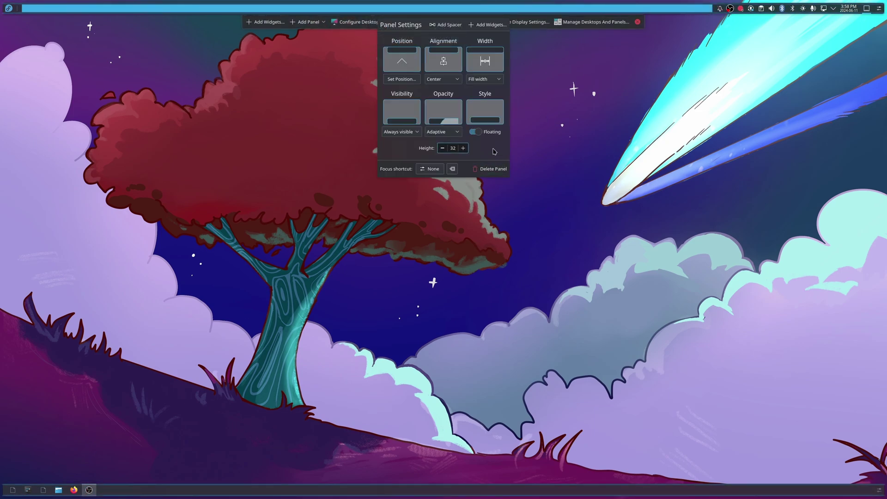
{"action": "left_click", "coordinate": [476, 131]}
{"action": "left_click", "coordinate": [637, 19]}
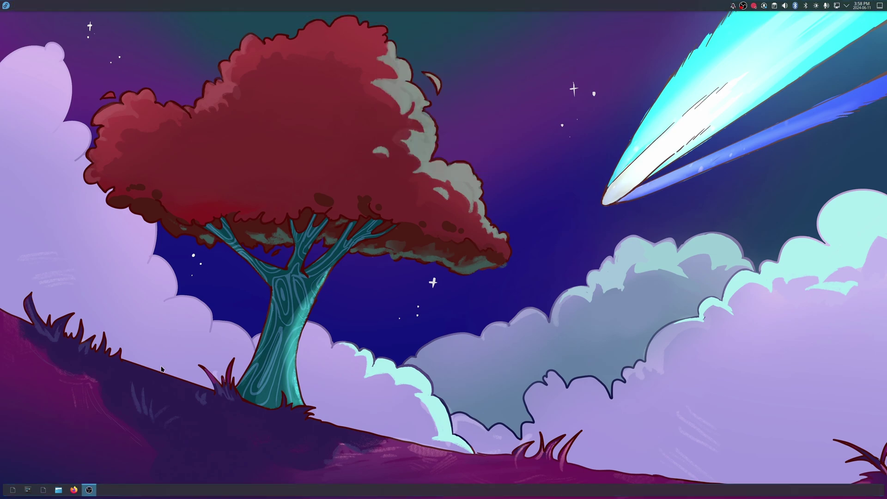
- Set the bottom panel's Width to Fit content and its Height to 54
{"action": "right_click", "coordinate": [143, 490]}
{"action": "left_click", "coordinate": [157, 482]}
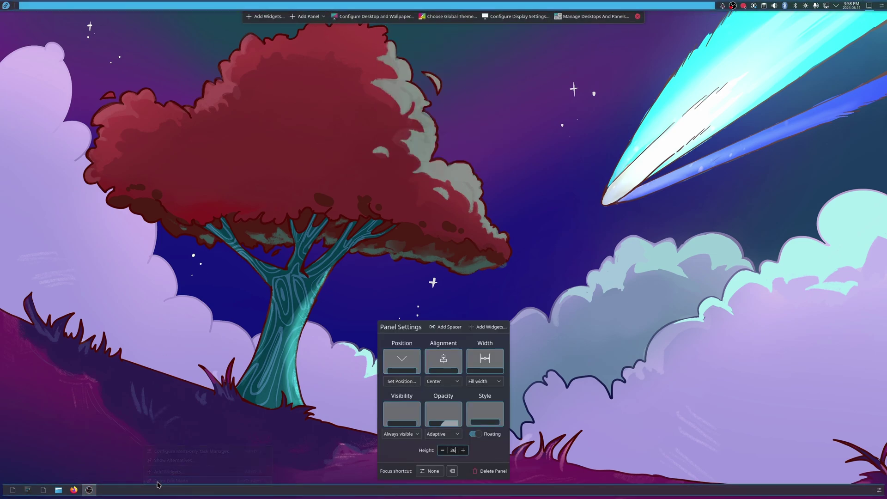
{"action": "left_click", "coordinate": [496, 381]}
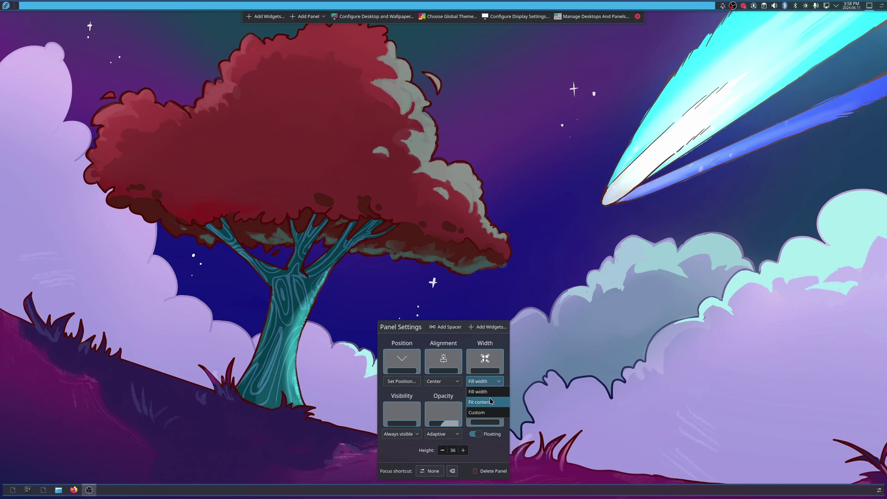
{"action": "left_click", "coordinate": [492, 403]}
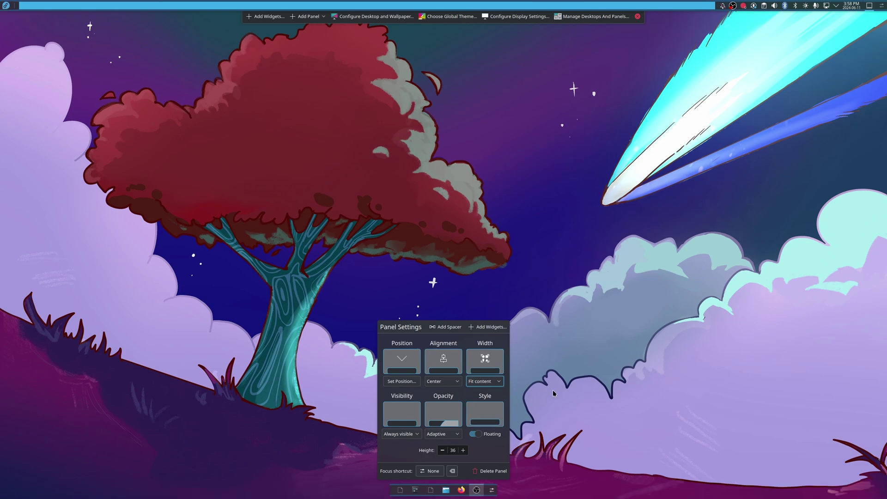
{"action": "left_click", "coordinate": [462, 451]}
{"action": "left_click", "coordinate": [462, 451]}
{"action": "left_click", "coordinate": [463, 451]}
{"action": "left_click", "coordinate": [463, 451]}
{"action": "left_click", "coordinate": [463, 449]}
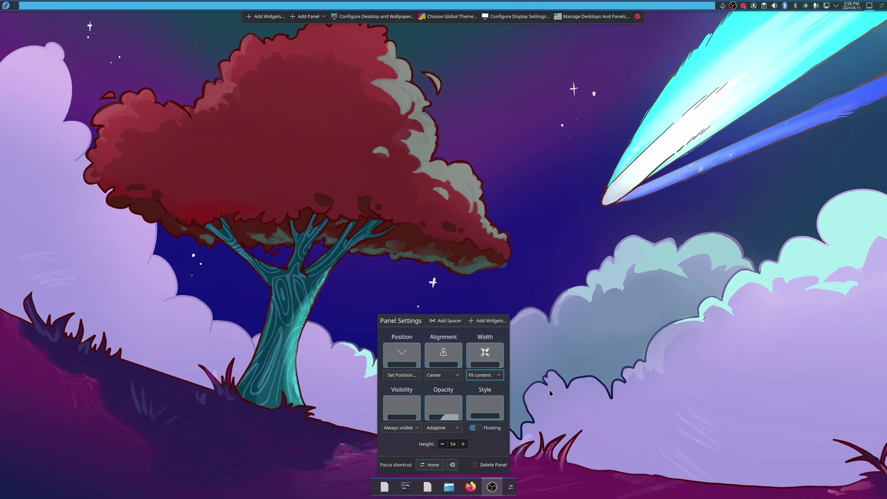
{"action": "left_click", "coordinate": [638, 16]}
- Set the task manager's icon spacing to Small and apply it
{"action": "right_click", "coordinate": [476, 487]}
{"action": "left_click", "coordinate": [493, 464]}
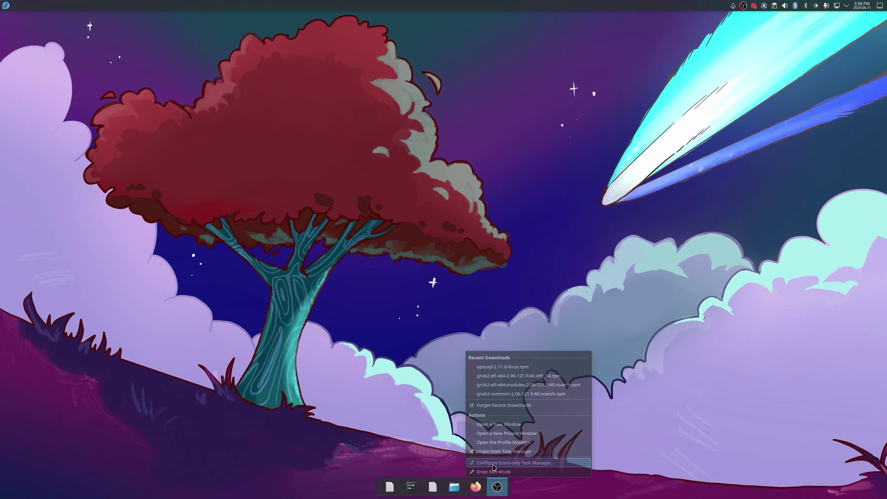
{"action": "left_click", "coordinate": [451, 267]}
{"action": "left_click", "coordinate": [451, 277]}
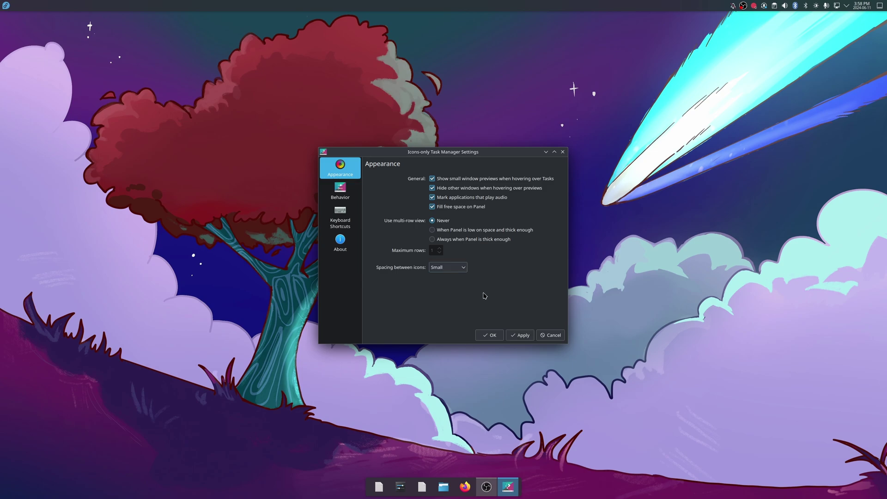
{"action": "left_click", "coordinate": [521, 336]}
{"action": "left_click", "coordinate": [486, 336]}
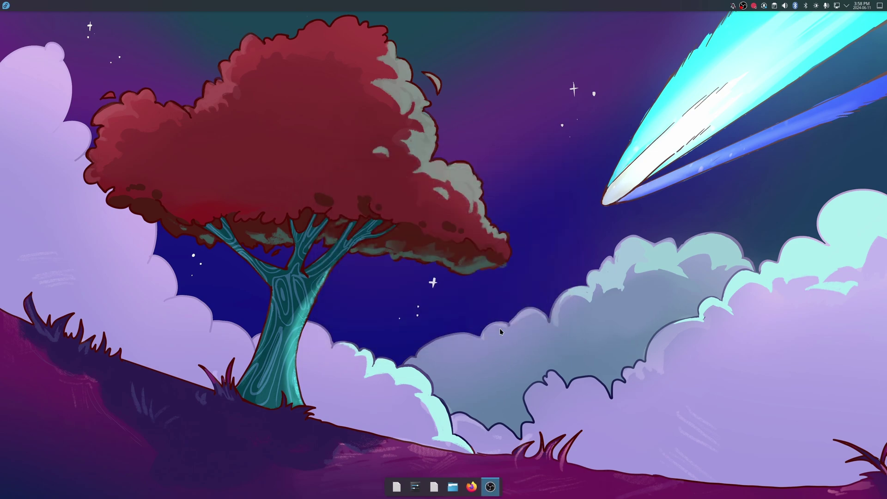
- Unpin both document icons from the Task Manager
{"action": "right_click", "coordinate": [438, 490]}
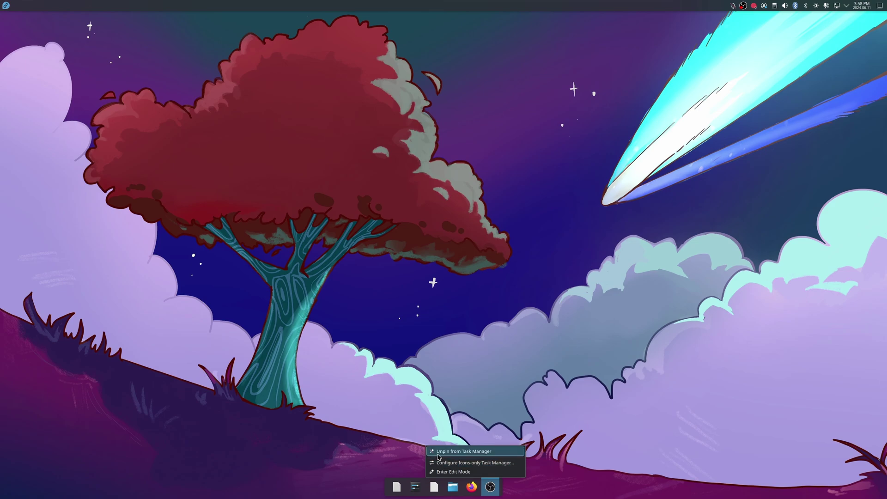
{"action": "left_click", "coordinate": [438, 456]}
{"action": "right_click", "coordinate": [406, 487]}
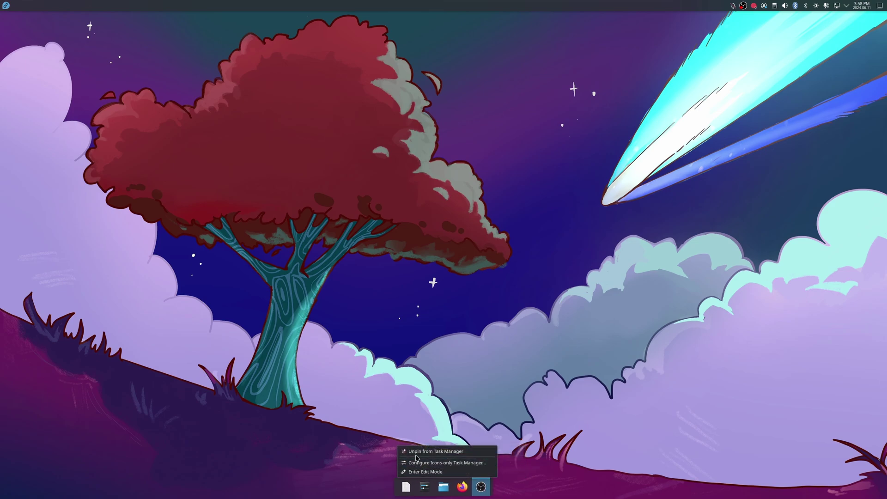
{"action": "left_click", "coordinate": [416, 455]}
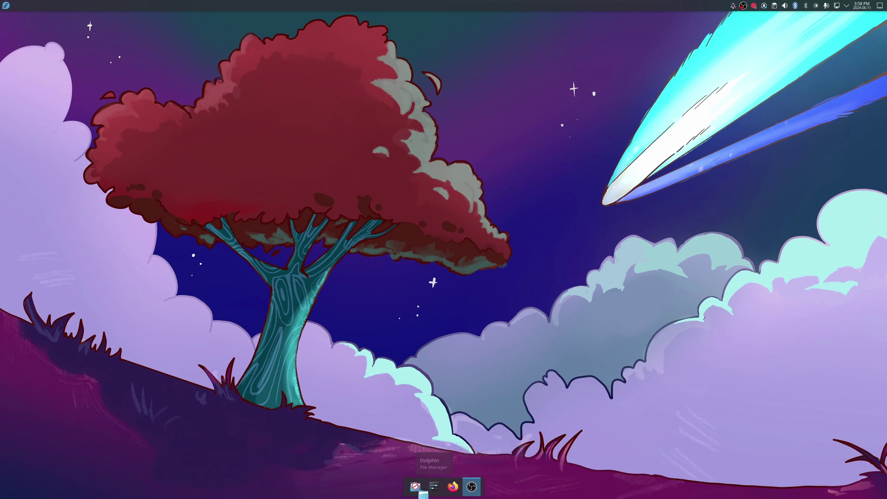
- Drag the Dolphin icon to the second dock slot and reposition the Firefox icon
{"action": "left_click_drag", "start_coordinate": [415, 487], "coordinate": [437, 488]}
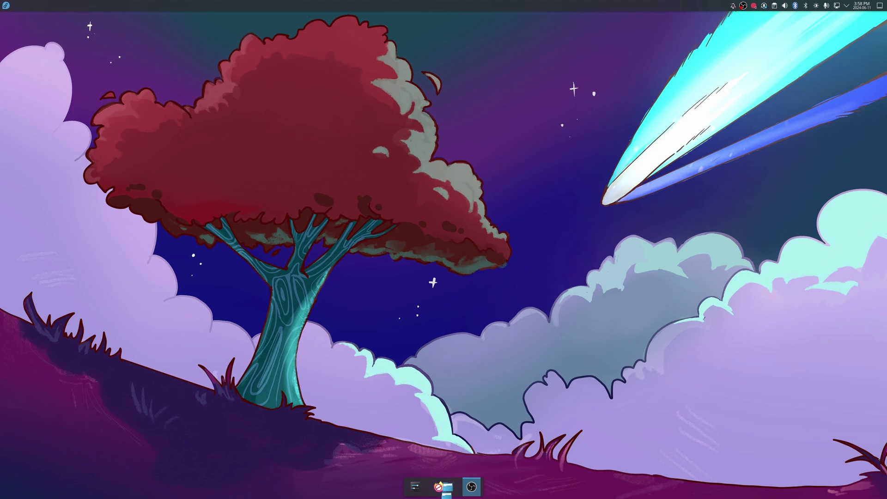
{"action": "mouse_move", "coordinate": [438, 488]}
{"action": "left_mouse_down"}
{"action": "mouse_move", "coordinate": [417, 487]}
{"action": "mouse_move", "coordinate": [445, 495]}
{"action": "left_mouse_up"}
{"action": "left_click_drag", "start_coordinate": [454, 491], "coordinate": [426, 493]}
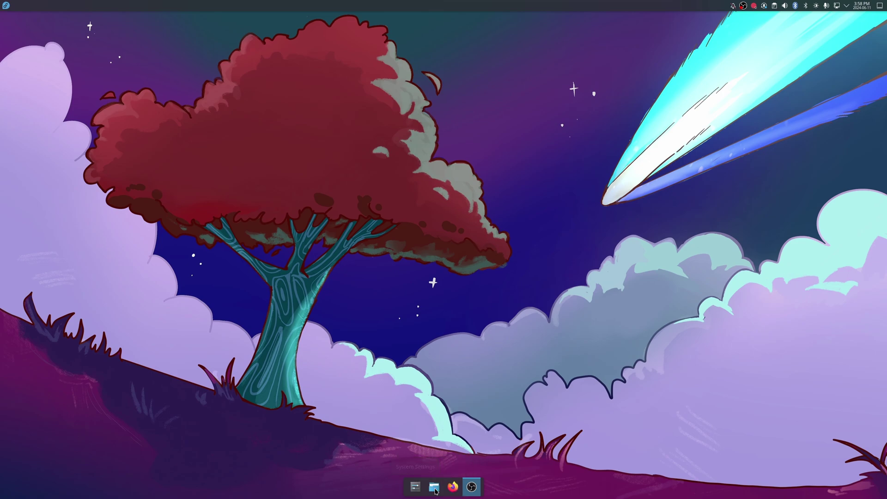
- Bring up the dock's context menu, then dismiss it with Escape
{"action": "right_click", "coordinate": [454, 484]}
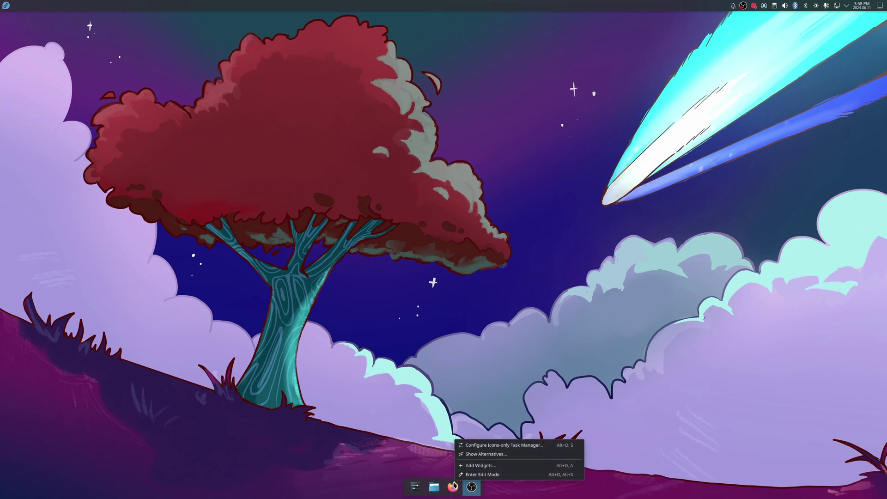
{"action": "key", "text": "Escape"}
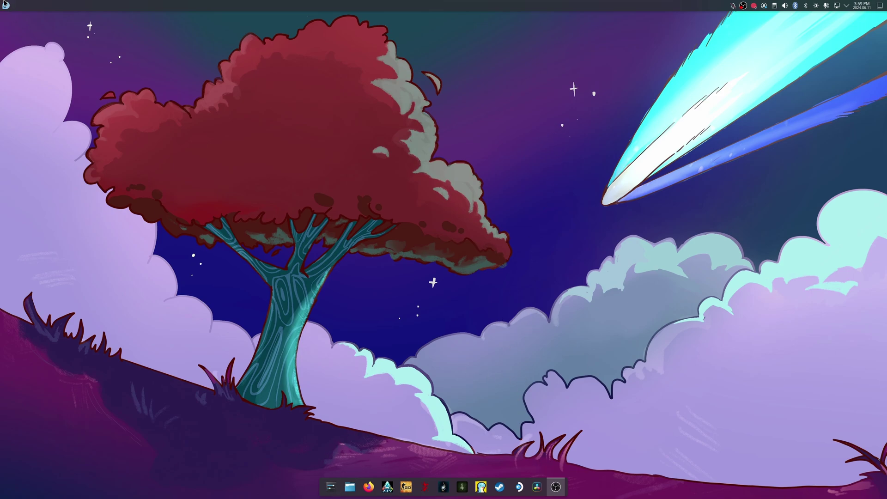
- Launch Konsole from the launcher, maximise it and enlarge the terminal text
{"action": "left_click", "coordinate": [5, 5]}
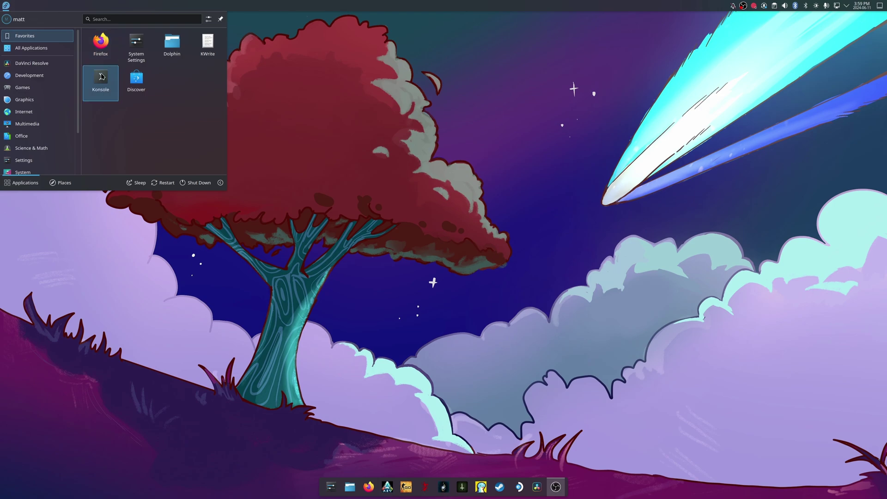
{"action": "left_click", "coordinate": [100, 79]}
{"action": "double_click", "coordinate": [458, 154]}
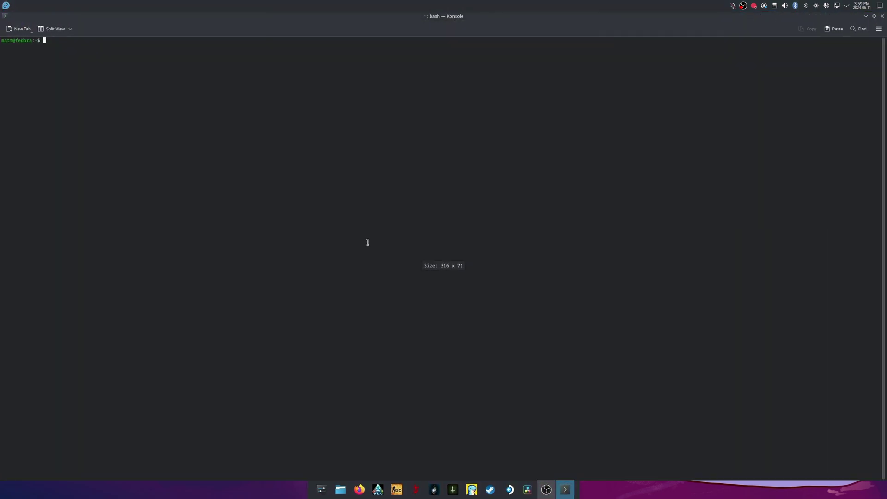
{"action": "key", "text": "ctrl+plus"}
{"action": "key", "text": "ctrl+plus"}
{"action": "key", "text": "ctrl+plus"}
{"action": "key", "text": "ctrl+plus"}
- Type a 'sudo dnf in' command for numix-icon-theme-square using tab completion, then close Konsole
{"action": "type", "text": "sudo "}
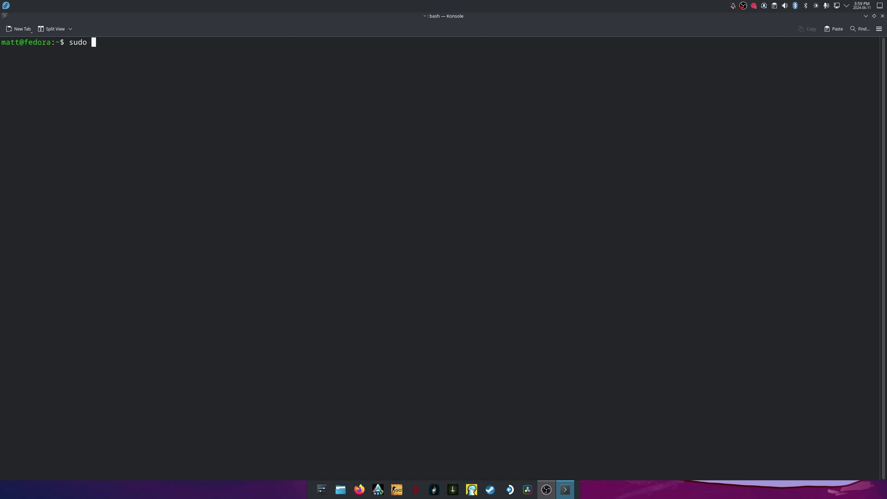
{"action": "type", "text": "dnf"}
{"action": "type", "text": "in numix-ic"}
{"action": "key", "text": "Tab"}
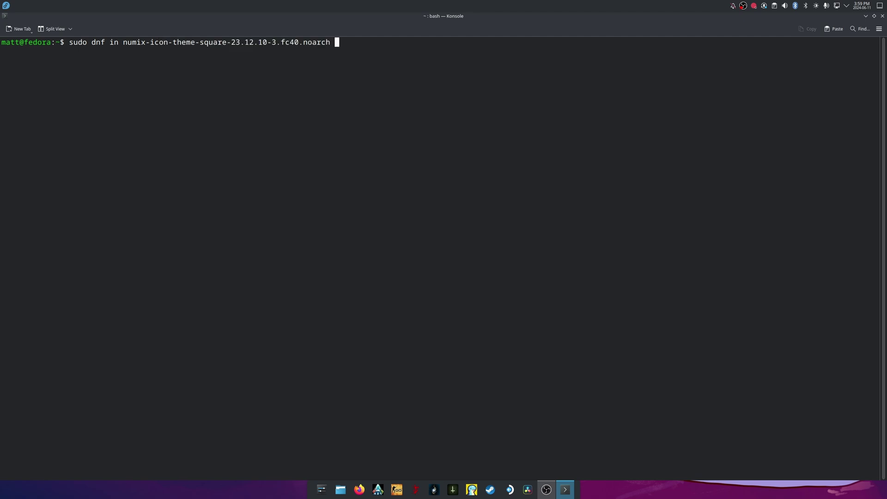
{"action": "key", "text": "BackSpace"}
{"action": "key", "text": "BackSpace"}
{"action": "key", "text": "BackSpace"}
{"action": "key", "text": "BackSpace"}
{"action": "key", "text": "BackSpace"}
{"action": "key", "text": "BackSpace"}
{"action": "key", "text": "BackSpace"}
{"action": "key", "text": "BackSpace"}
{"action": "key", "text": "BackSpace"}
{"action": "key", "text": "BackSpace"}
{"action": "key", "text": "BackSpace"}
{"action": "key", "text": "BackSpace"}
{"action": "key", "text": "BackSpace"}
{"action": "key", "text": "BackSpace"}
{"action": "key", "text": "BackSpace"}
{"action": "key", "text": "BackSpace"}
{"action": "key", "text": "BackSpace"}
{"action": "key", "text": "BackSpace"}
{"action": "key", "text": "BackSpace"}
{"action": "key", "text": "BackSpace"}
{"action": "key", "text": "BackSpace"}
{"action": "key", "text": "BackSpace"}
{"action": "type", "text": "cir"}
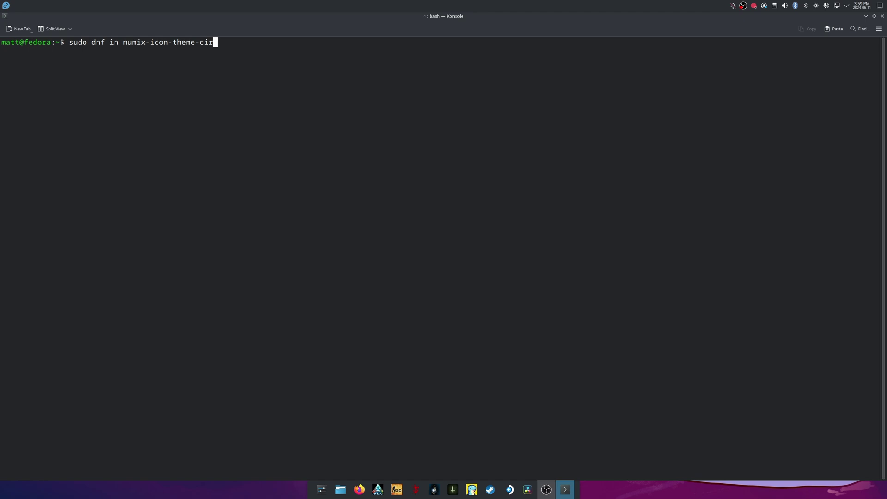
{"action": "key", "text": "BackSpace"}
{"action": "key", "text": "BackSpace"}
{"action": "key", "text": "BackSpace"}
{"action": "type", "text": "s"}
{"action": "key", "text": "Tab"}
{"action": "key", "text": "Tab"}
{"action": "key", "text": "Tab"}
{"action": "key", "text": "n"}
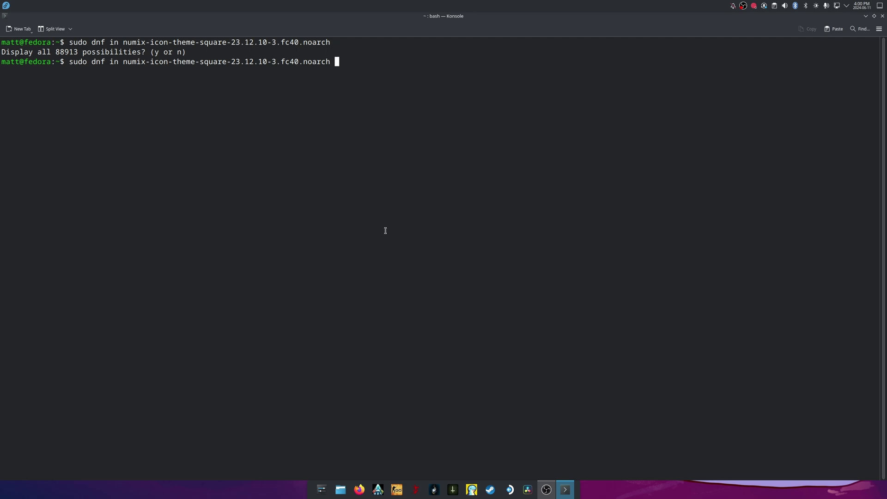
{"action": "left_click", "coordinate": [883, 15]}
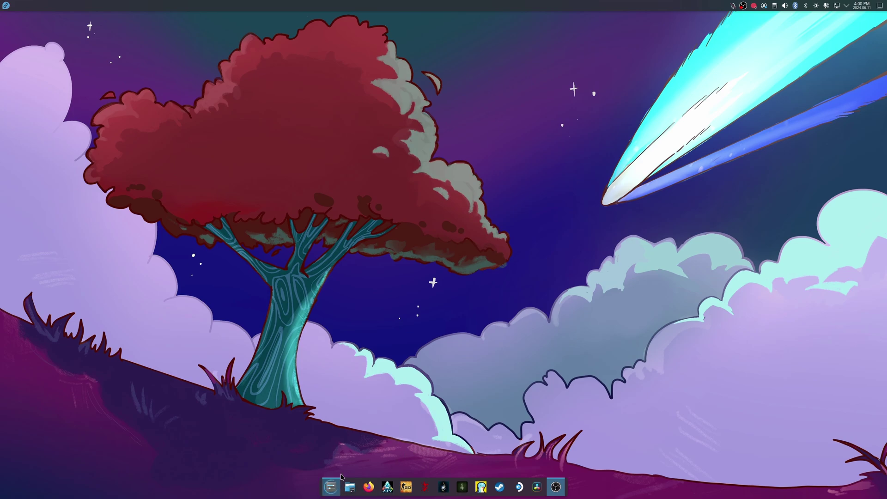
{"action": "left_click", "coordinate": [333, 485]}
- Apply Numix Circle under Colors & Themes > Icons, close System Settings and open Dolphin's Home folder
{"action": "double_click", "coordinate": [431, 136]}
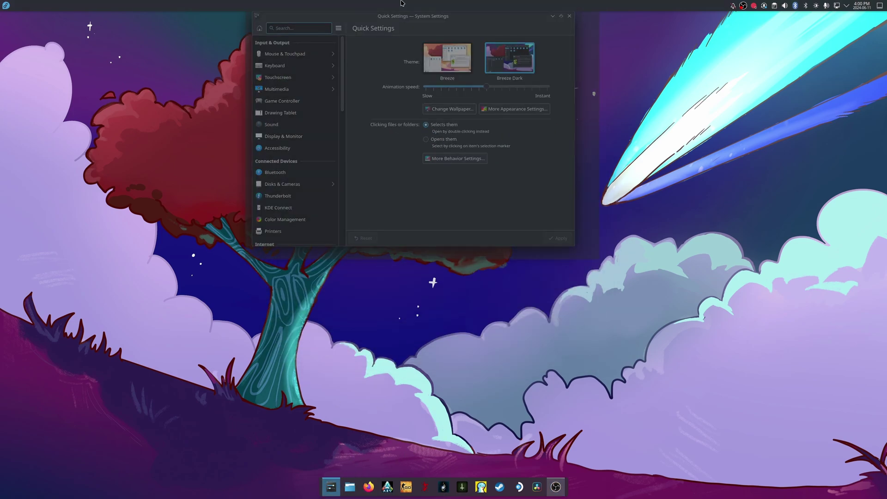
{"action": "left_click", "coordinate": [539, 110]}
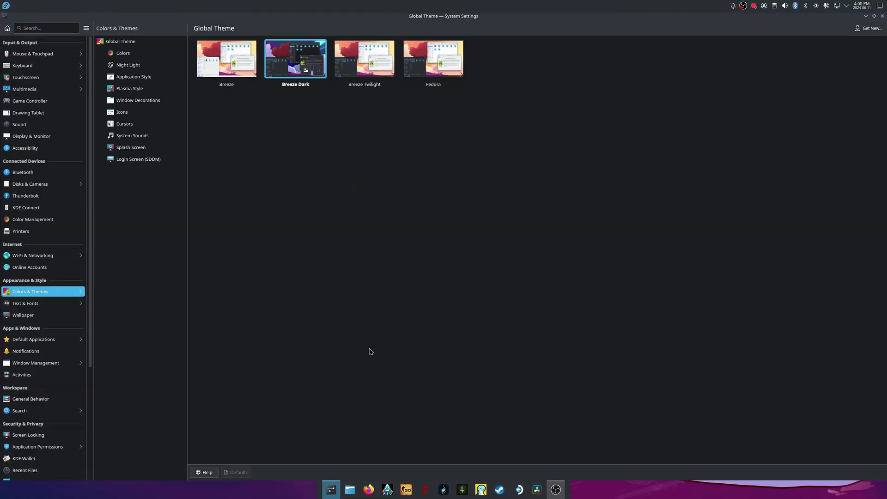
{"action": "left_click", "coordinate": [148, 111]}
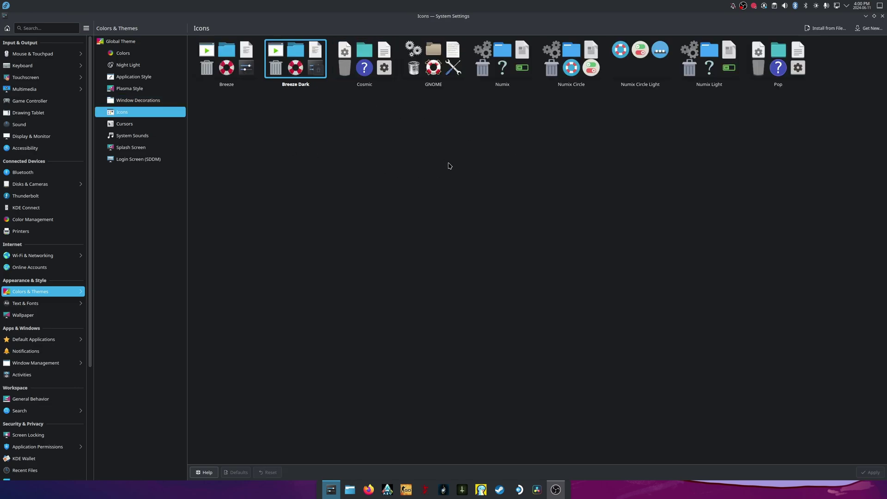
{"action": "left_click", "coordinate": [572, 63]}
{"action": "left_click", "coordinate": [871, 472]}
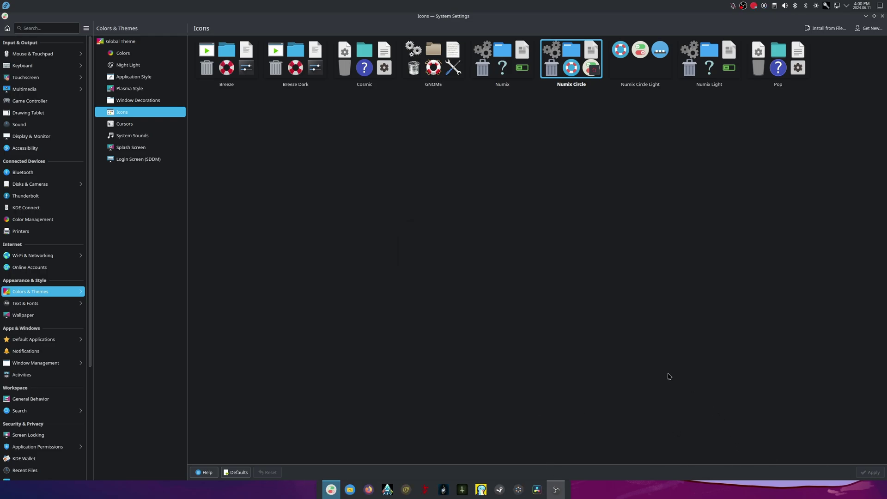
{"action": "left_click", "coordinate": [883, 16]}
{"action": "left_click", "coordinate": [350, 489]}
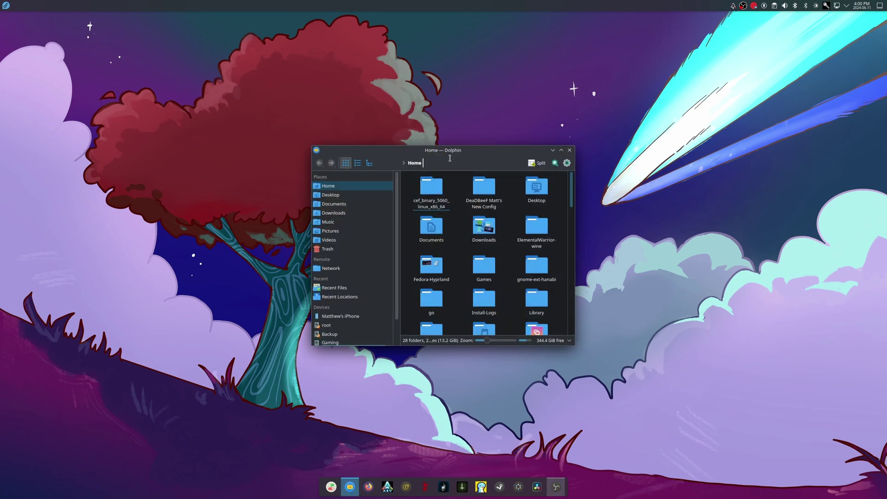
- Launch Firefox and move through the Copr tabs to the nobara-40 builds list
{"action": "left_click", "coordinate": [369, 487]}
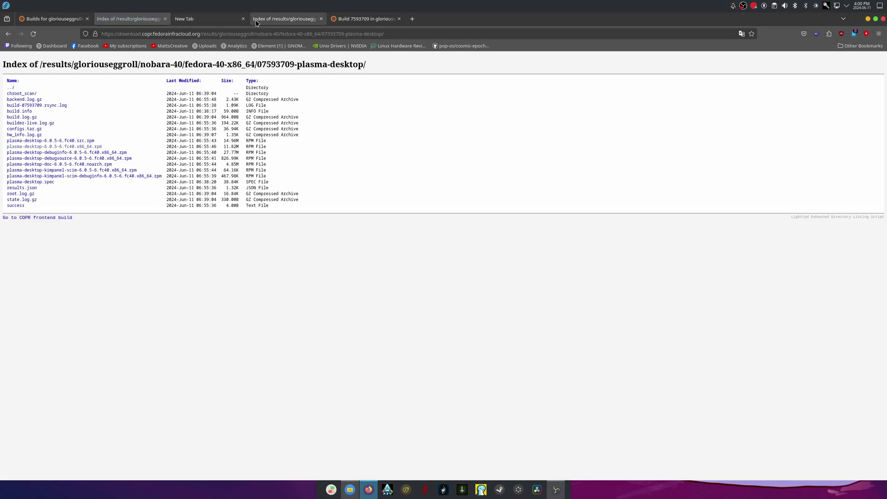
{"action": "left_click", "coordinate": [284, 18]}
{"action": "left_click", "coordinate": [208, 18]}
{"action": "left_click", "coordinate": [363, 18]}
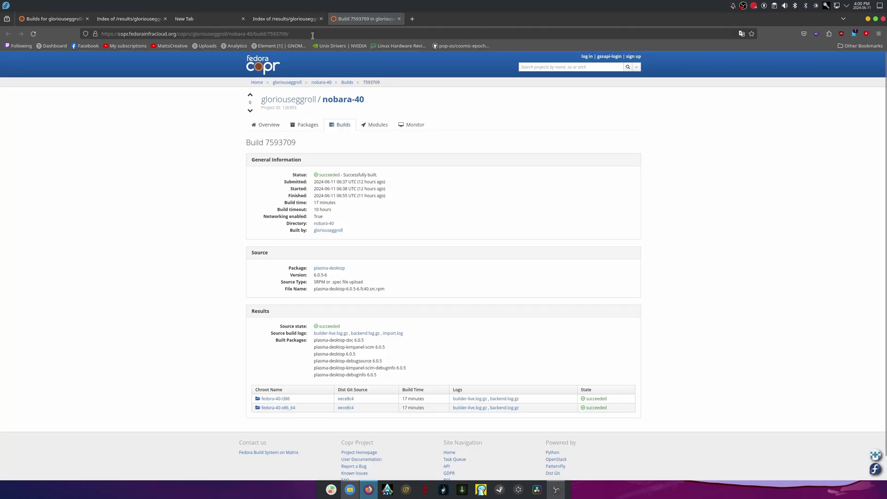
{"action": "left_click", "coordinate": [312, 36]}
{"action": "left_click", "coordinate": [53, 19]}
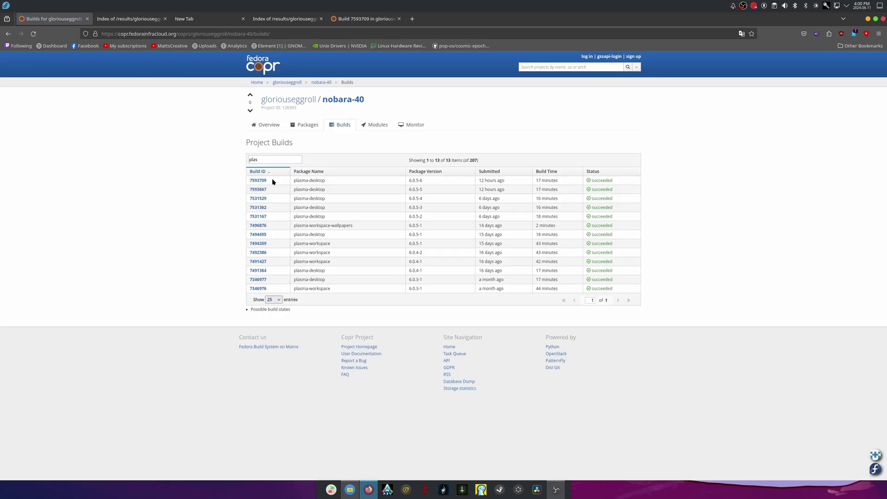
- Open build 7494359 (plasma-workspace 6.0.5-1) in a new tab and view it
{"action": "right_click", "coordinate": [258, 244]}
{"action": "left_click", "coordinate": [297, 251]}
{"action": "left_click", "coordinate": [130, 18]}
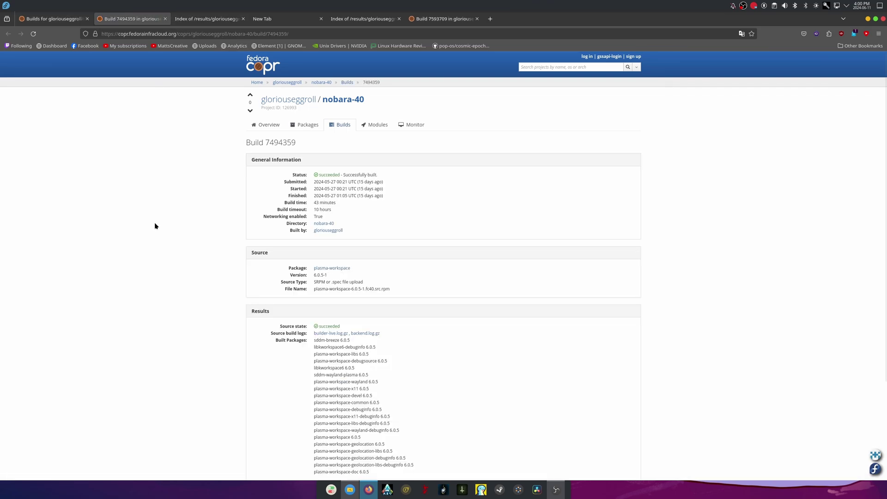
{"action": "scroll", "coordinate": [174, 275], "scroll_direction": "down", "scroll_amount": 3}
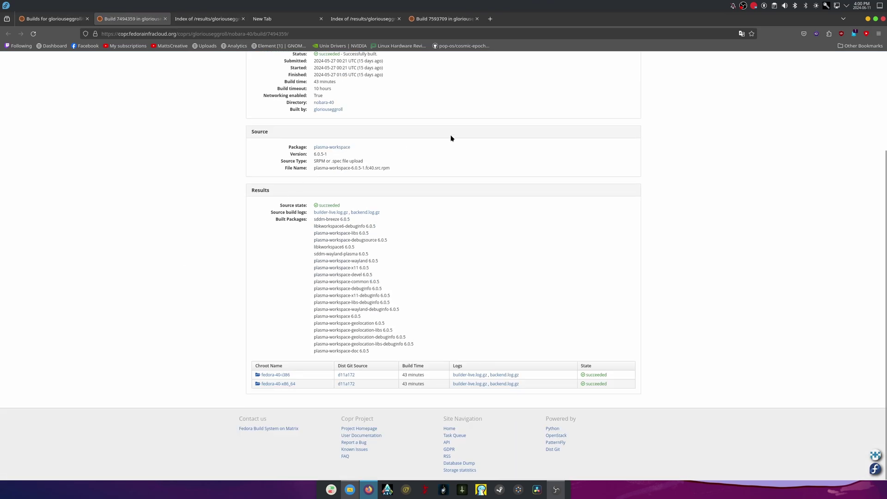
- Search Google for 'nimix folders' from a new tab
{"action": "left_click", "coordinate": [491, 19]}
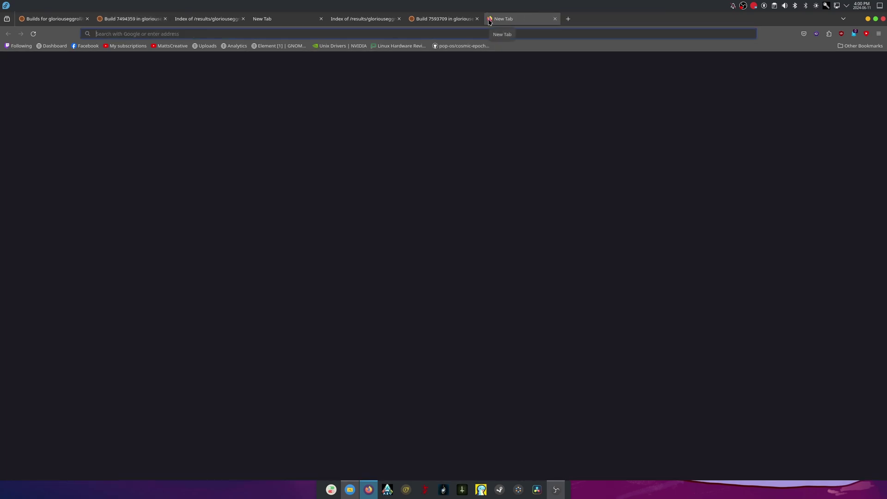
{"action": "type", "text": "nimux"}
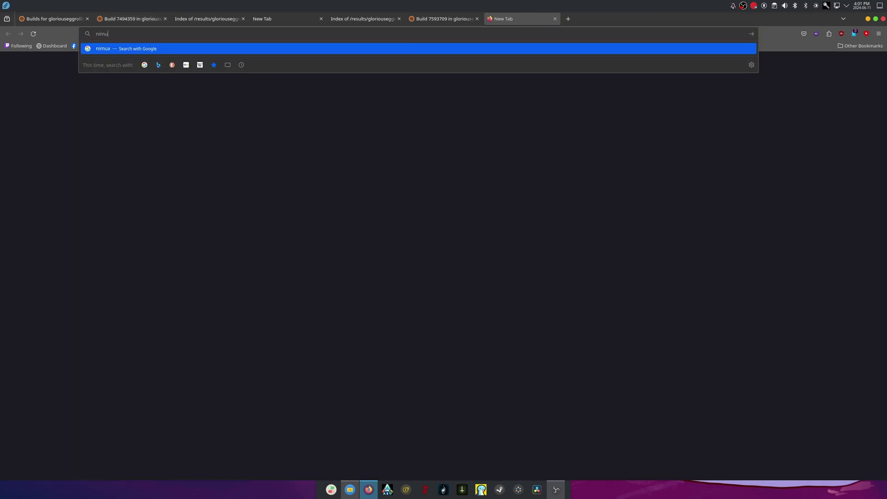
{"action": "key", "text": "BackSpace"}
{"action": "type", "text": "ix"}
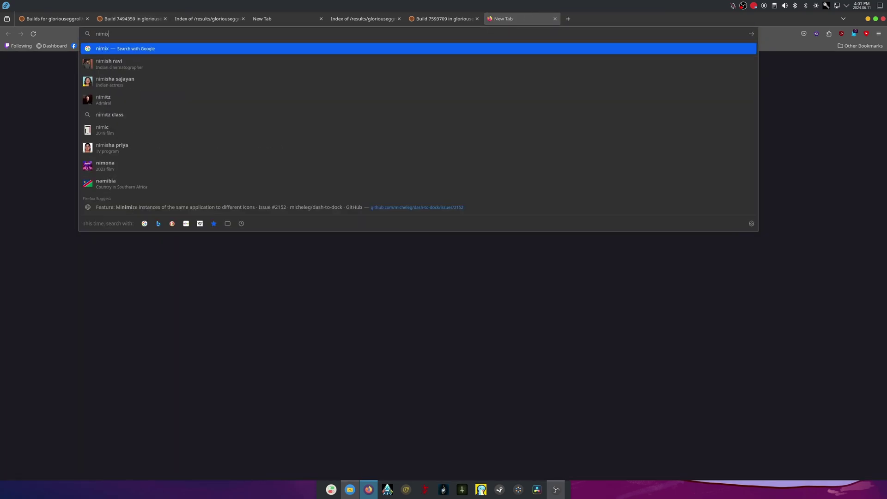
{"action": "type", "text": " folders"}
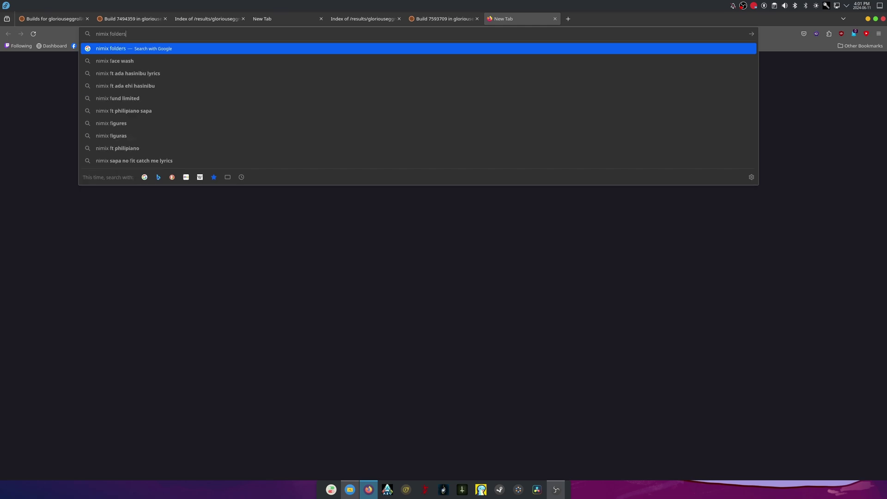
{"action": "key", "text": "Return"}
- Open the numixproject/numix-folders GitHub repository from the results
{"action": "left_click", "coordinate": [157, 129]}
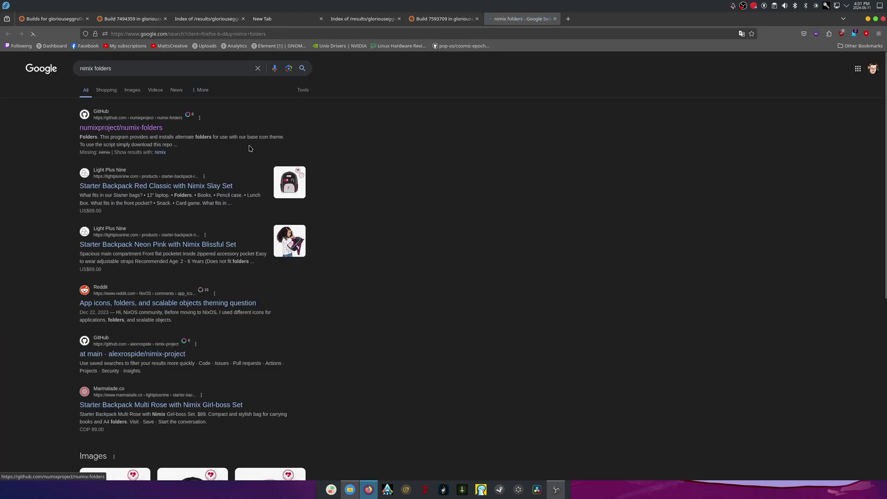
{"action": "scroll", "coordinate": [208, 278], "scroll_direction": "down", "scroll_amount": 2}
{"action": "scroll", "coordinate": [208, 279], "scroll_direction": "up", "scroll_amount": 2}
- Download the repository via Code > Download ZIP and show numix-folders-master.zip in its folder
{"action": "left_click", "coordinate": [528, 123]}
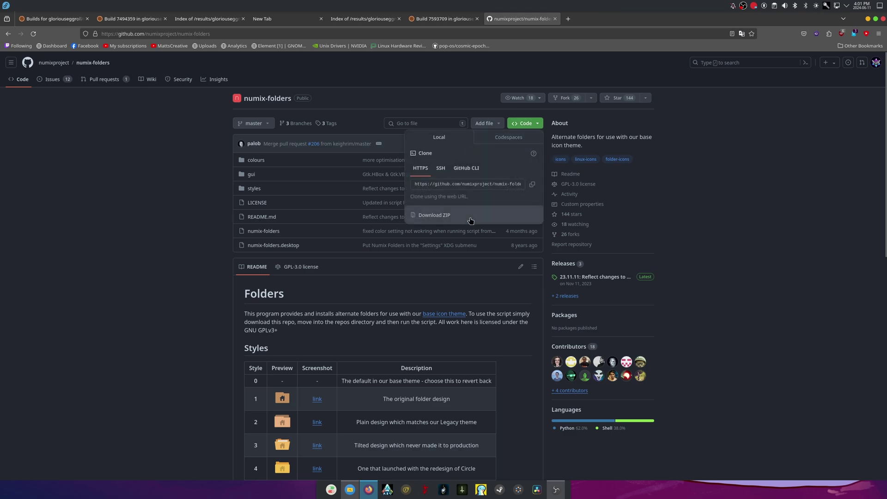
{"action": "left_click", "coordinate": [435, 215]}
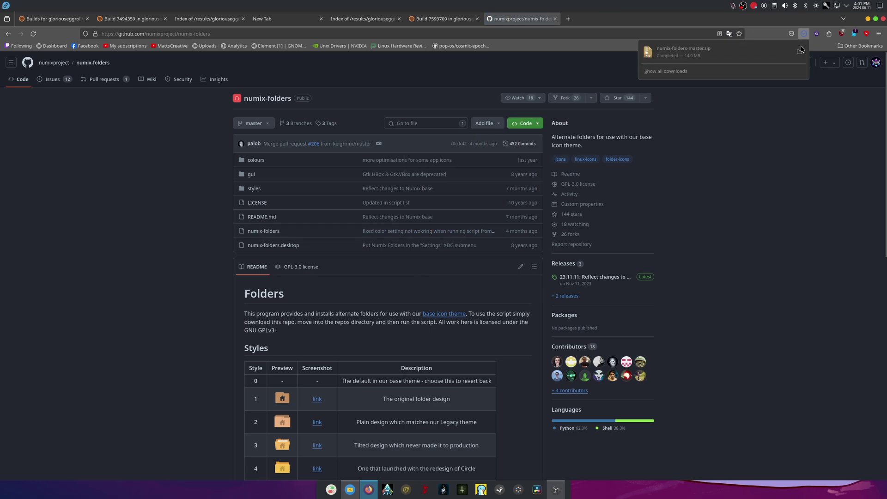
{"action": "left_click", "coordinate": [801, 50]}
- Maximise the Dolphin window and go to the Documents folder
{"action": "left_click_drag", "start_coordinate": [447, 145], "coordinate": [0, 185]}
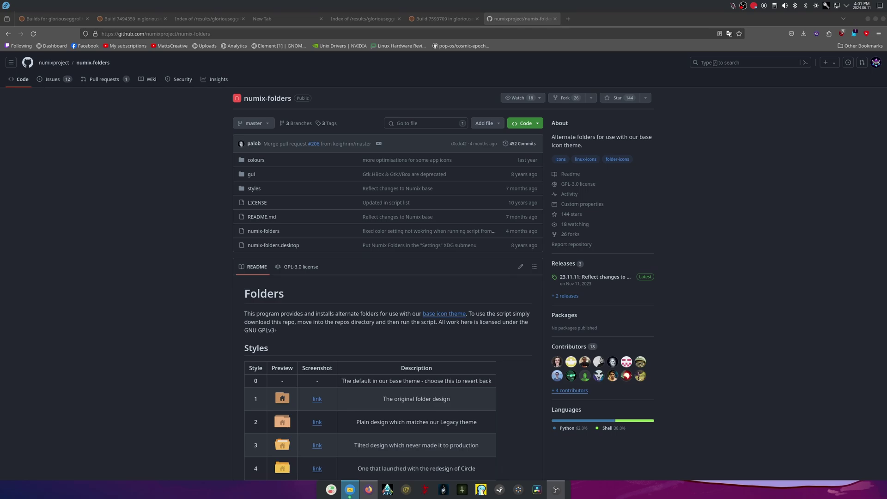
{"action": "left_click_drag", "start_coordinate": [0, 184], "coordinate": [396, 0]}
{"action": "left_click", "coordinate": [18, 71]}
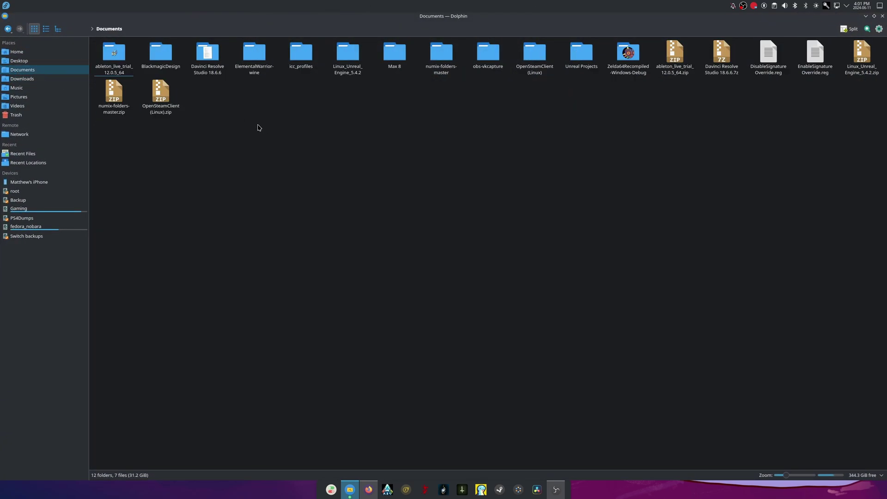
- Extract numix-folders-master.zip into Documents, overwriting all existing files, and dismiss the error
{"action": "right_click", "coordinate": [115, 105]}
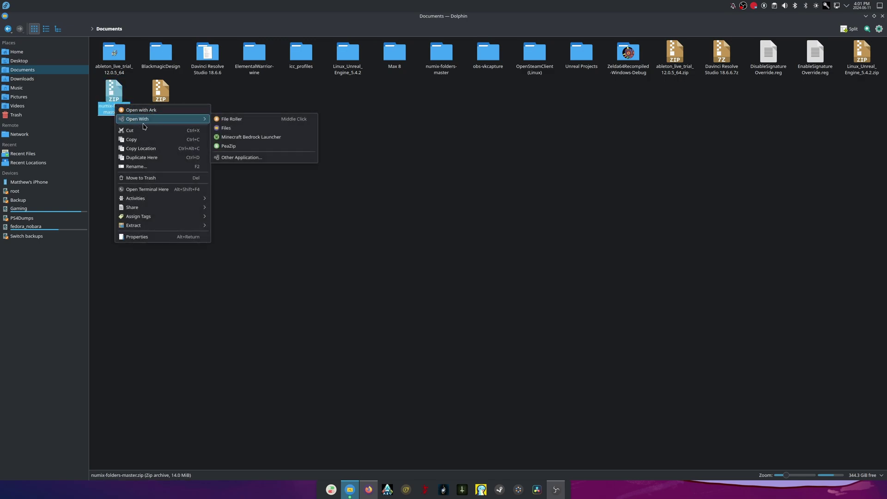
{"action": "mouse_move", "coordinate": [190, 227]}
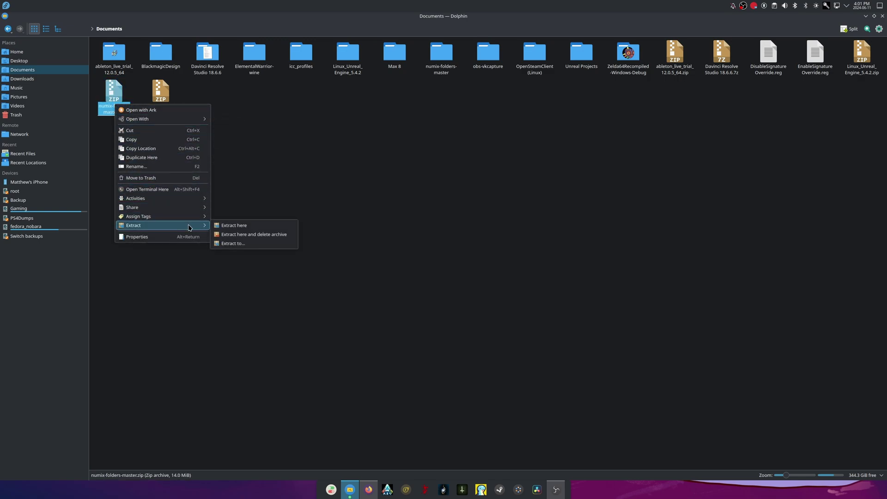
{"action": "left_click", "coordinate": [219, 227]}
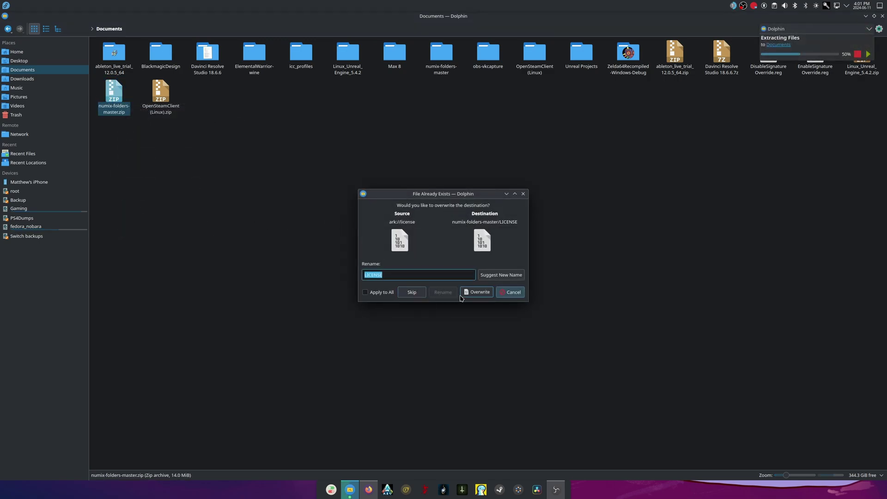
{"action": "left_click", "coordinate": [475, 295]}
{"action": "left_click", "coordinate": [475, 295]}
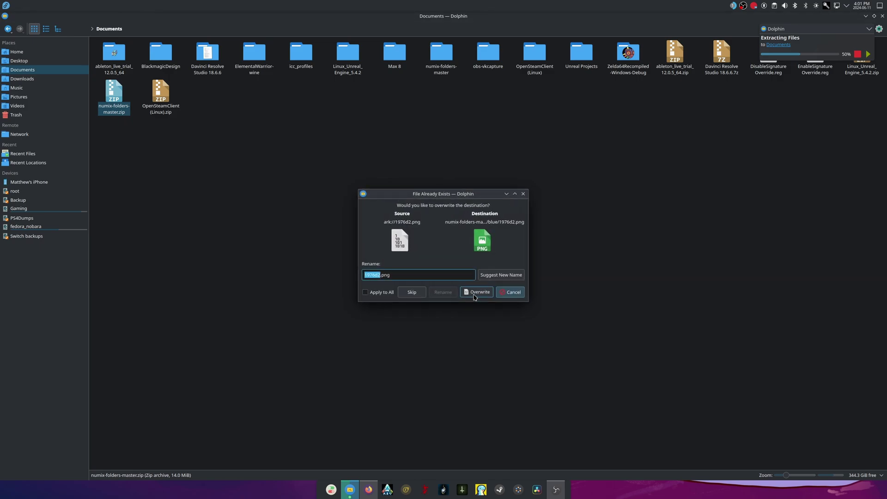
{"action": "left_click", "coordinate": [384, 293]}
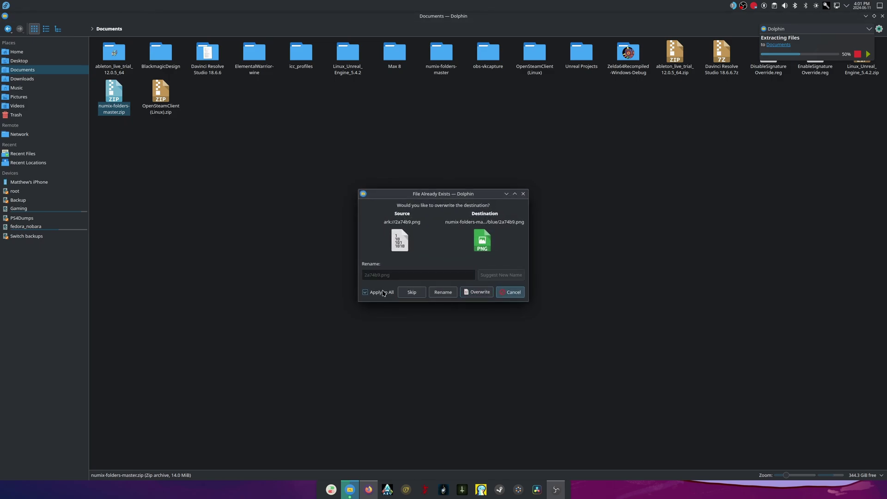
{"action": "left_click", "coordinate": [483, 294]}
{"action": "left_click", "coordinate": [541, 263]}
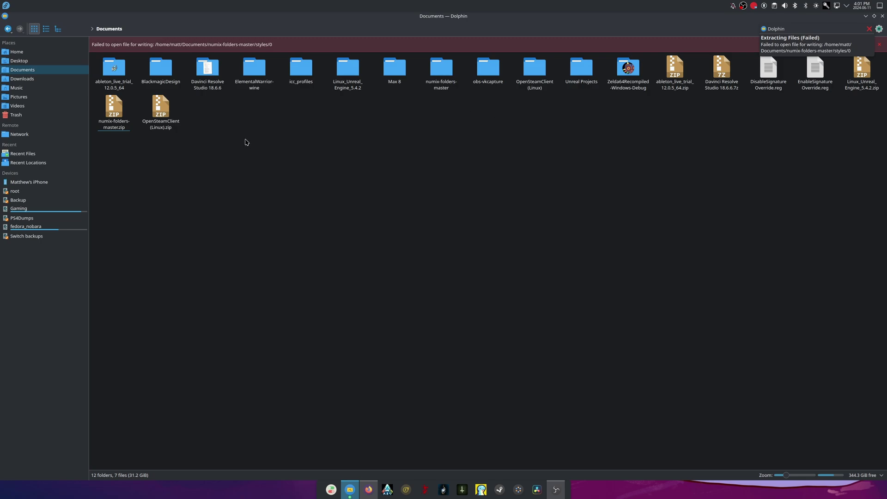
- Open a Konsole terminal inside the numix-folders-master folder
{"action": "double_click", "coordinate": [442, 69]}
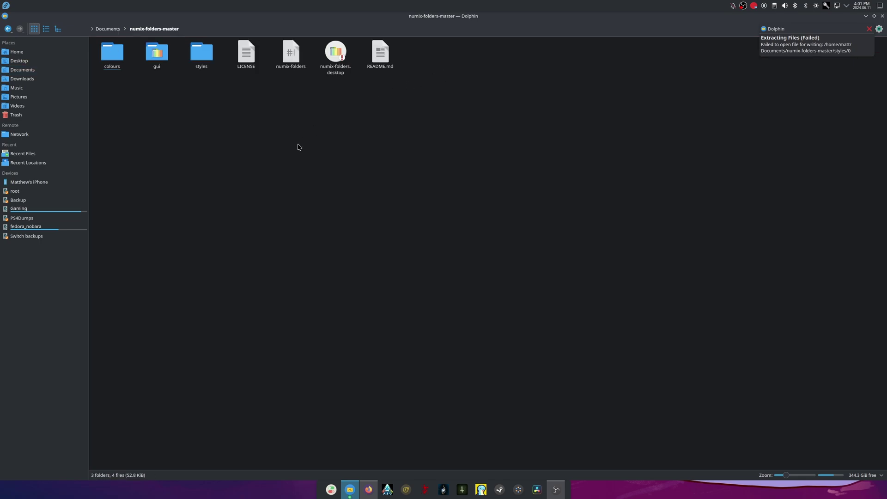
{"action": "right_click", "coordinate": [289, 156]}
{"action": "left_click", "coordinate": [346, 221]}
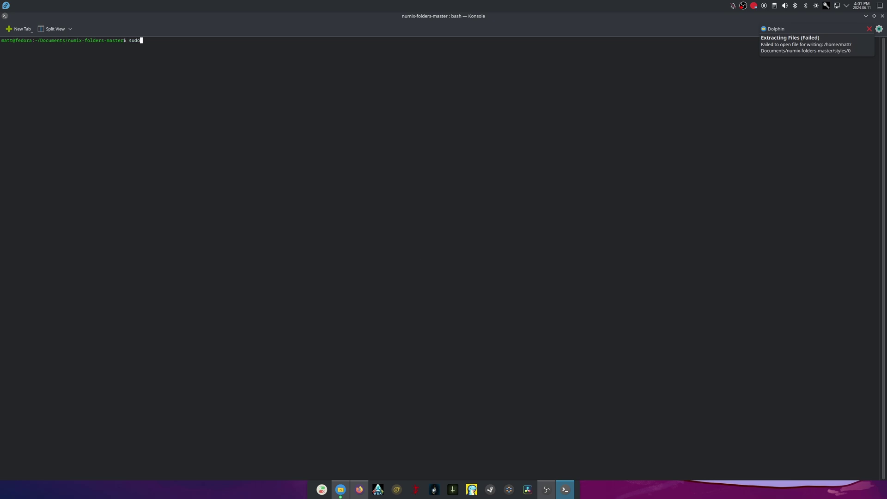
- Run sudo ./numix-folders in Konsole and authenticate with the account password
{"action": "type", "text": "sudo ./num"}
{"action": "key", "text": "Tab"}
{"action": "key", "text": "Return"}
- Apply the Style 6 Numix folders in Blue
{"action": "left_click", "coordinate": [480, 240]}
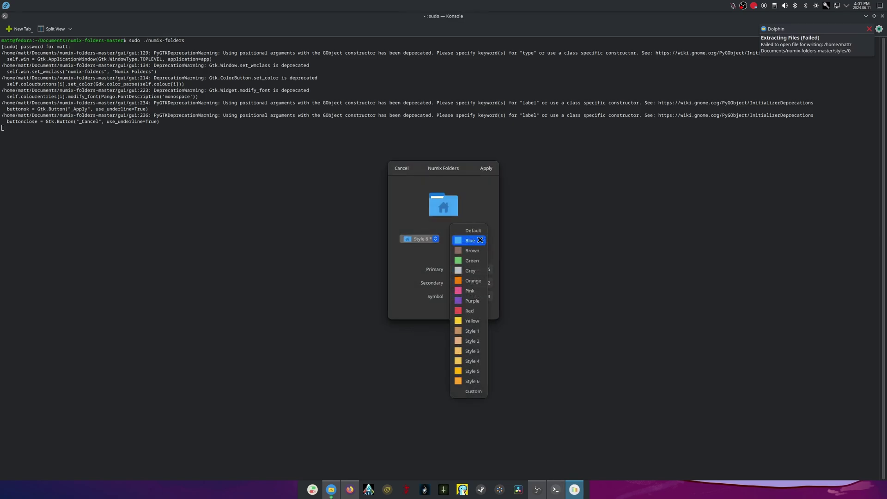
{"action": "left_click", "coordinate": [480, 240]}
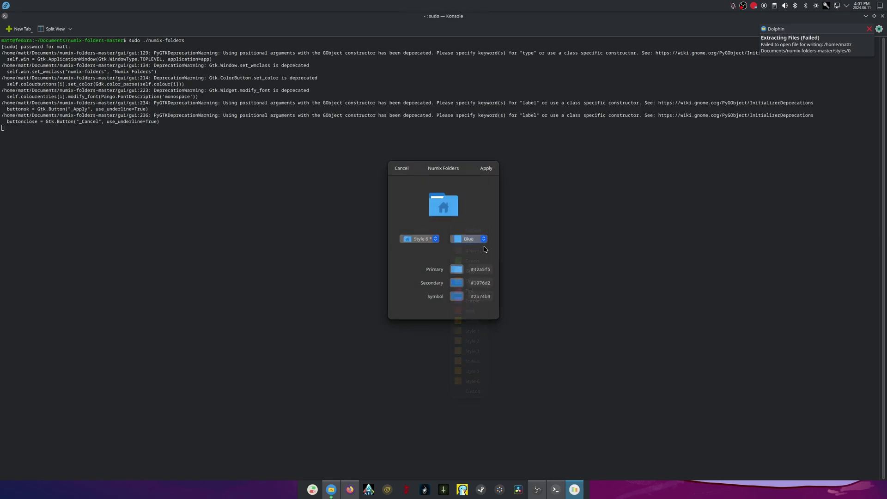
{"action": "left_click", "coordinate": [486, 173]}
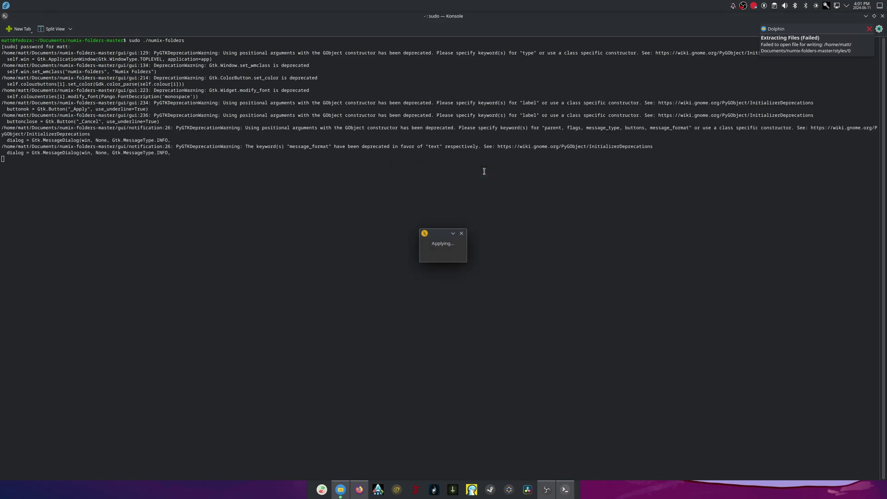